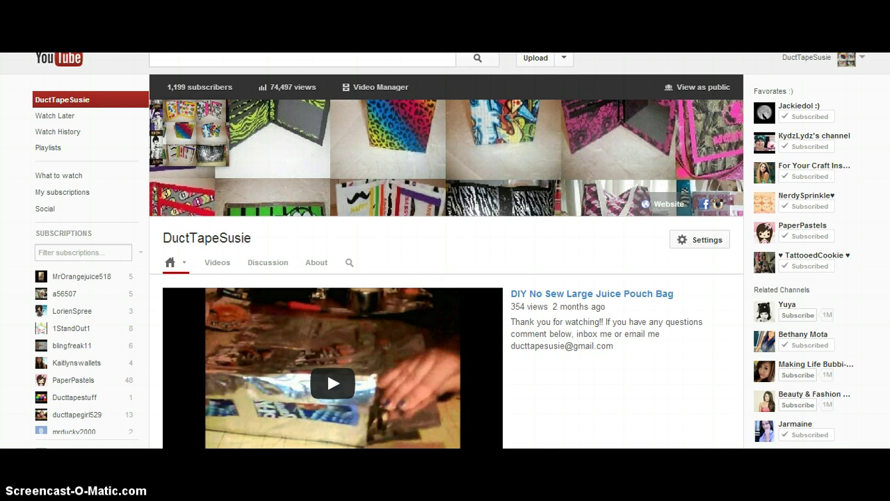
pyautogui.scroll(-3, 327, 223)
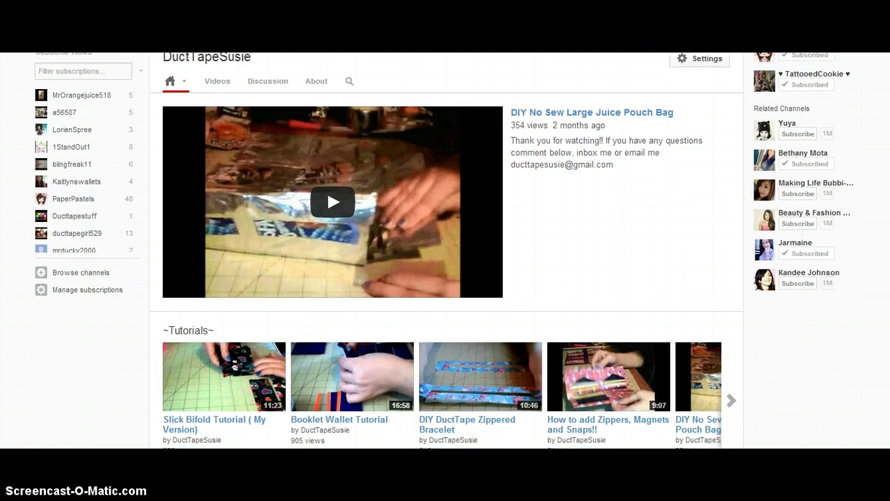
pyautogui.scroll(-2, 445, 251)
pyautogui.scroll(-1, 445, 250)
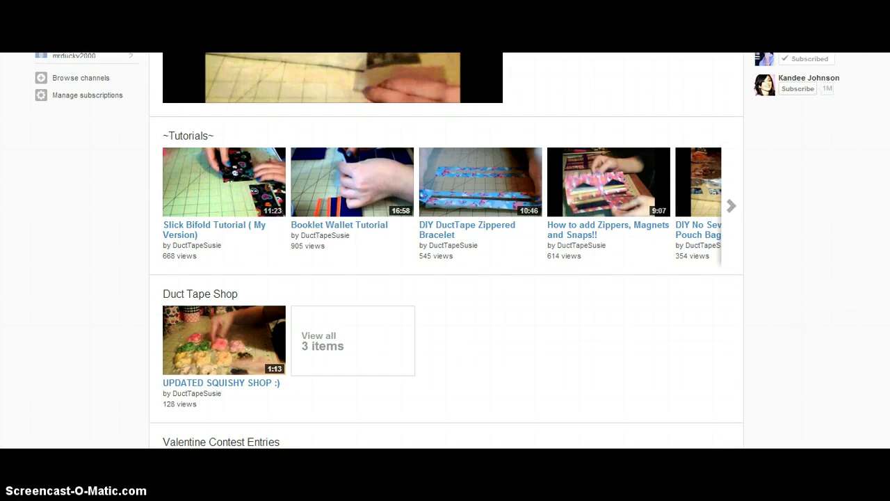
pyautogui.scroll(-1, 446, 250)
pyautogui.scroll(1, 445, 250)
pyautogui.scroll(-1, 445, 251)
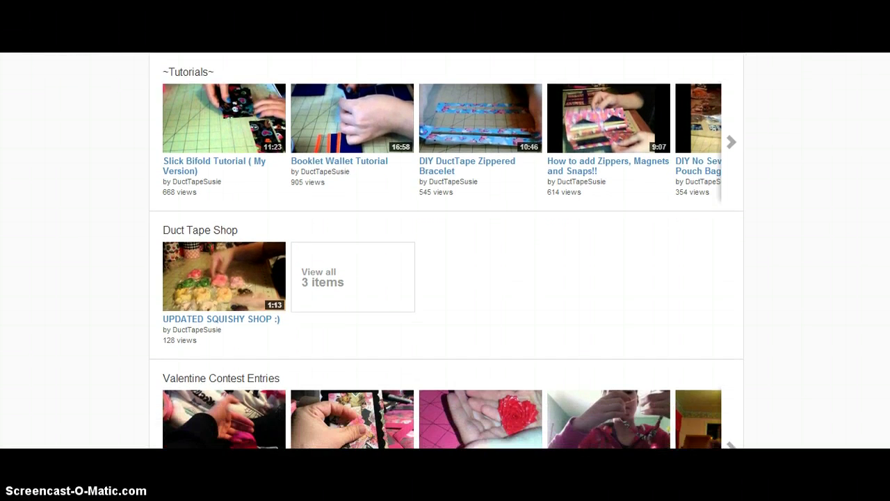
pyautogui.scroll(-1, 445, 250)
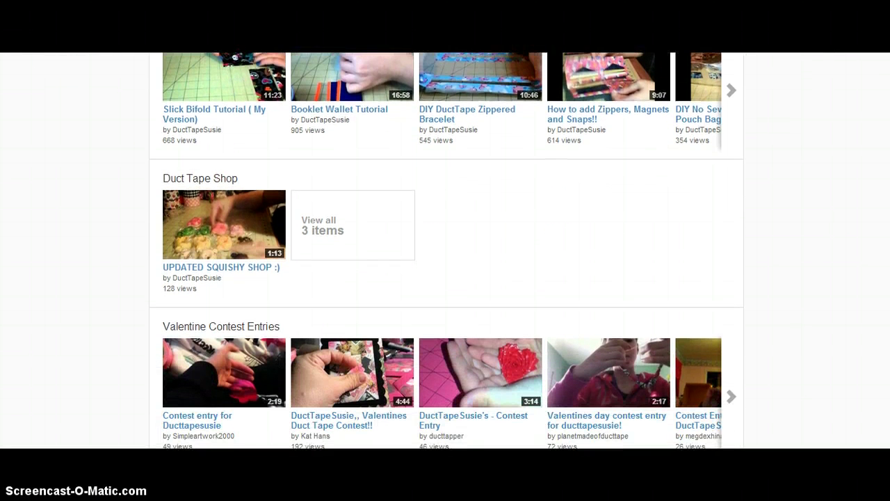
pyautogui.scroll(-3, 445, 250)
pyautogui.scroll(-1, 445, 251)
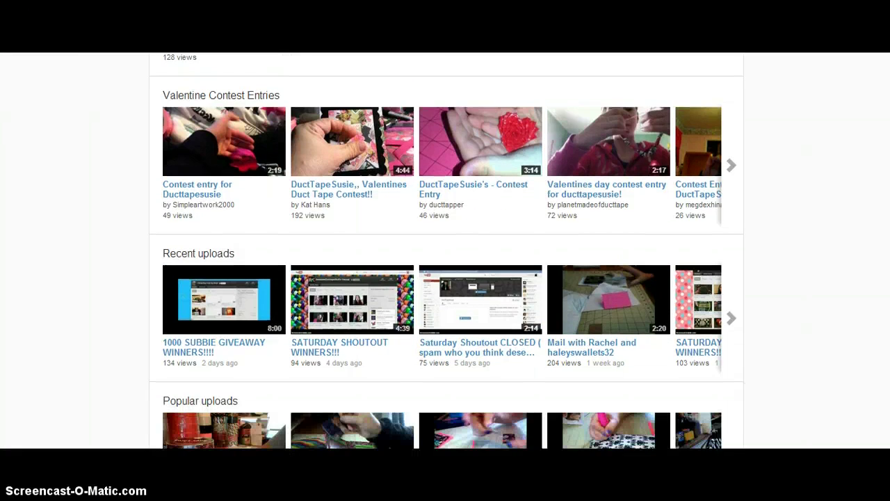
pyautogui.scroll(-2, 445, 250)
pyautogui.scroll(3, 445, 250)
pyautogui.scroll(1, 445, 251)
pyautogui.scroll(4, 445, 250)
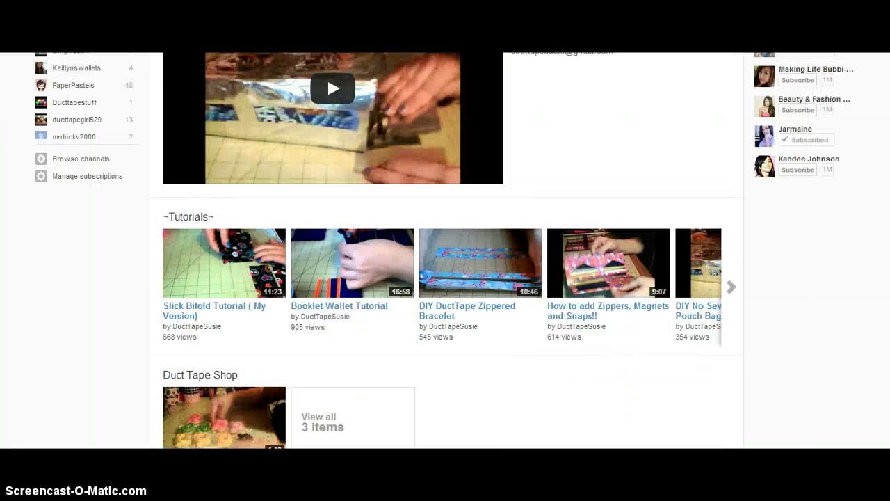
pyautogui.scroll(2, 446, 251)
pyautogui.scroll(3, 446, 250)
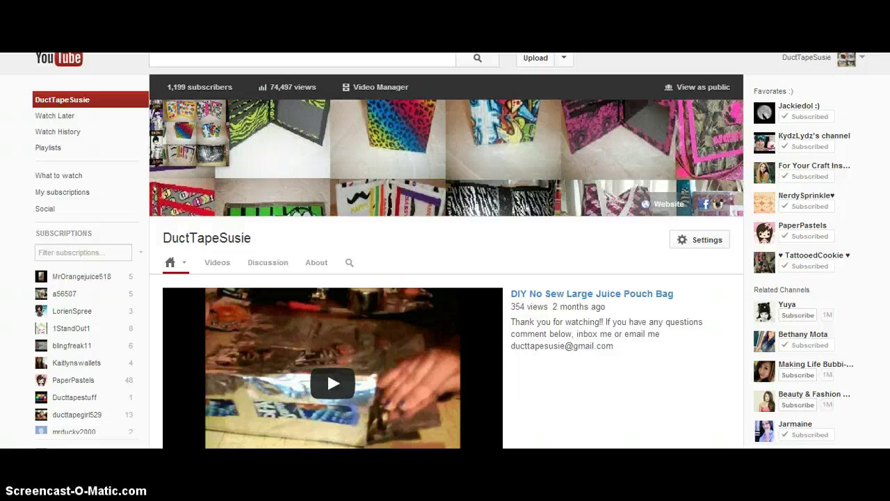